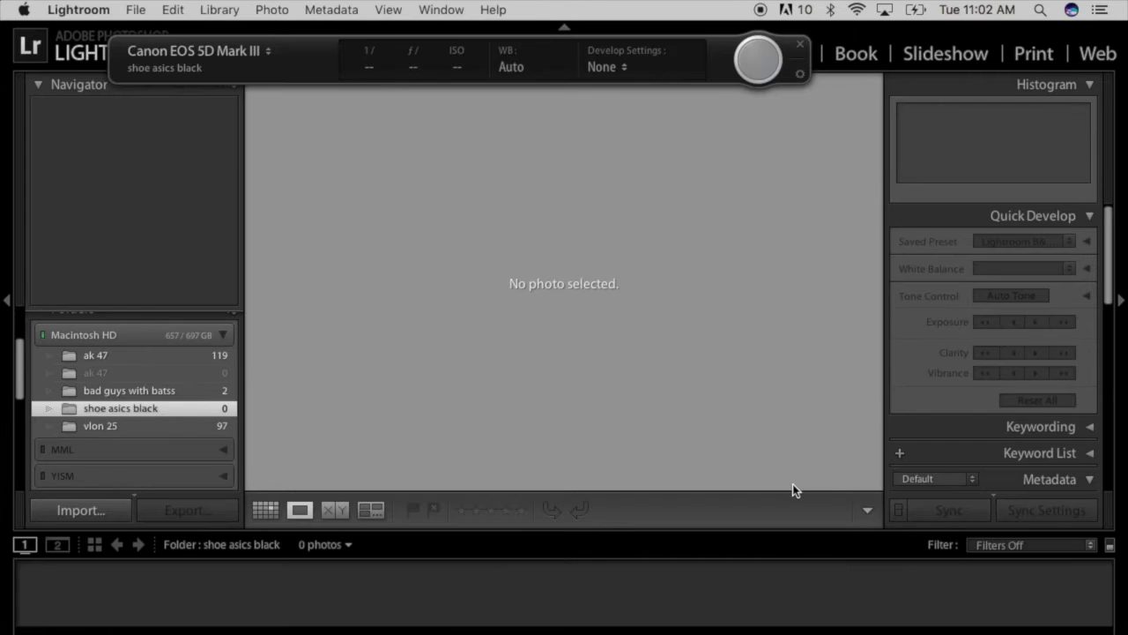
- Capture tethered shots of the black Asics shoe with the Canon EOS 5D Mark III, moving the capture window off the preview area
{"action": "left_click_drag", "start_coordinate": [726, 42], "coordinate": [816, 507]}
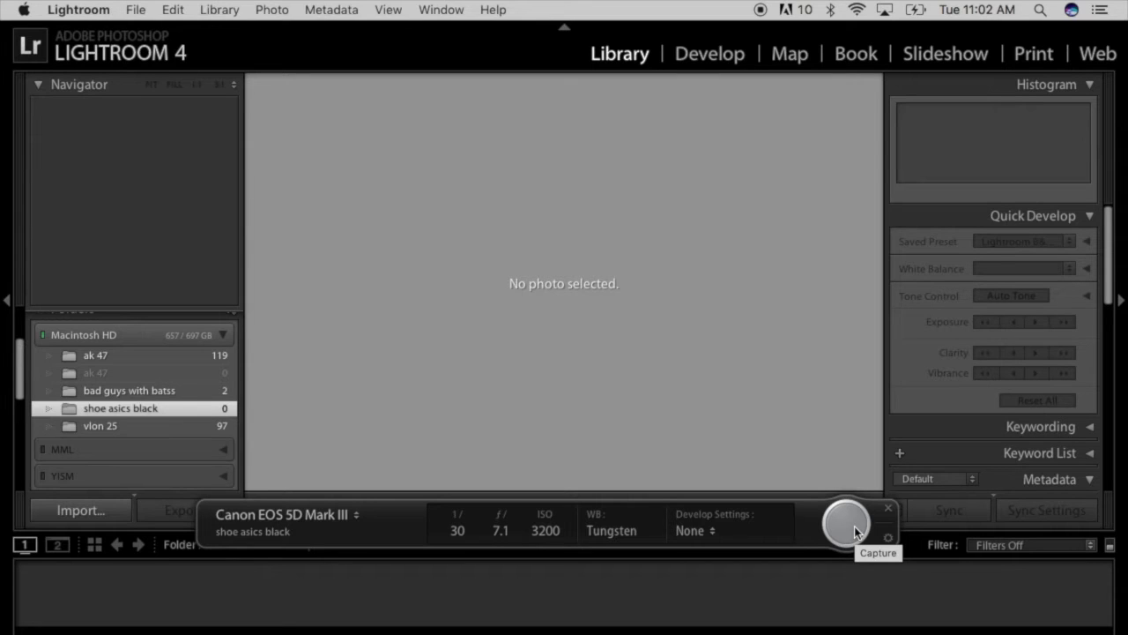
{"action": "left_click", "coordinate": [848, 525]}
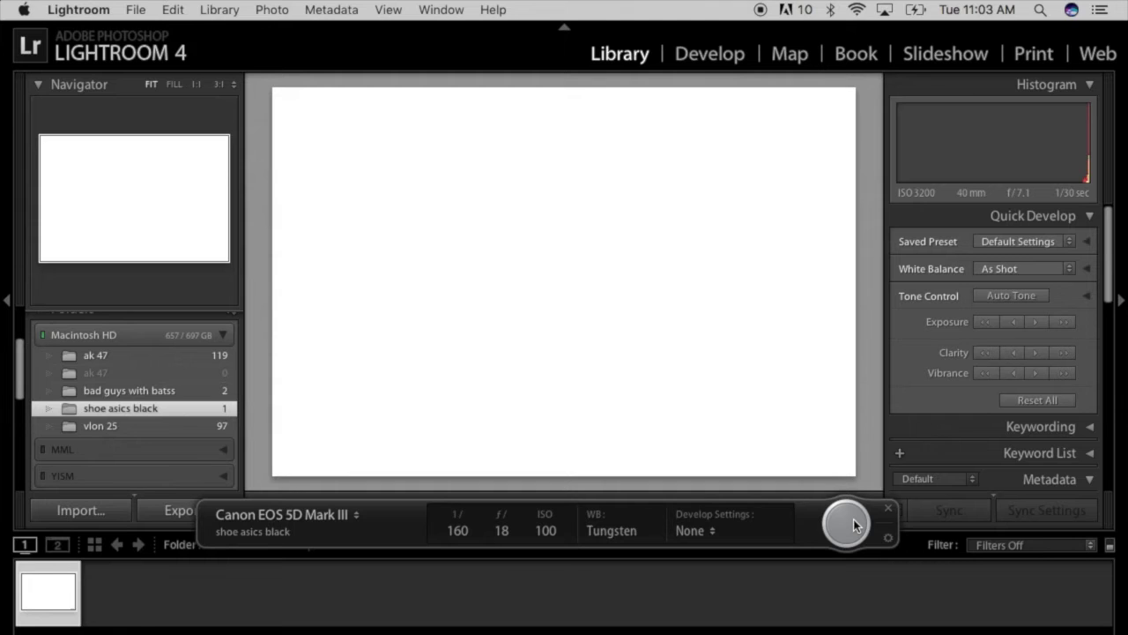
{"action": "left_click", "coordinate": [847, 523]}
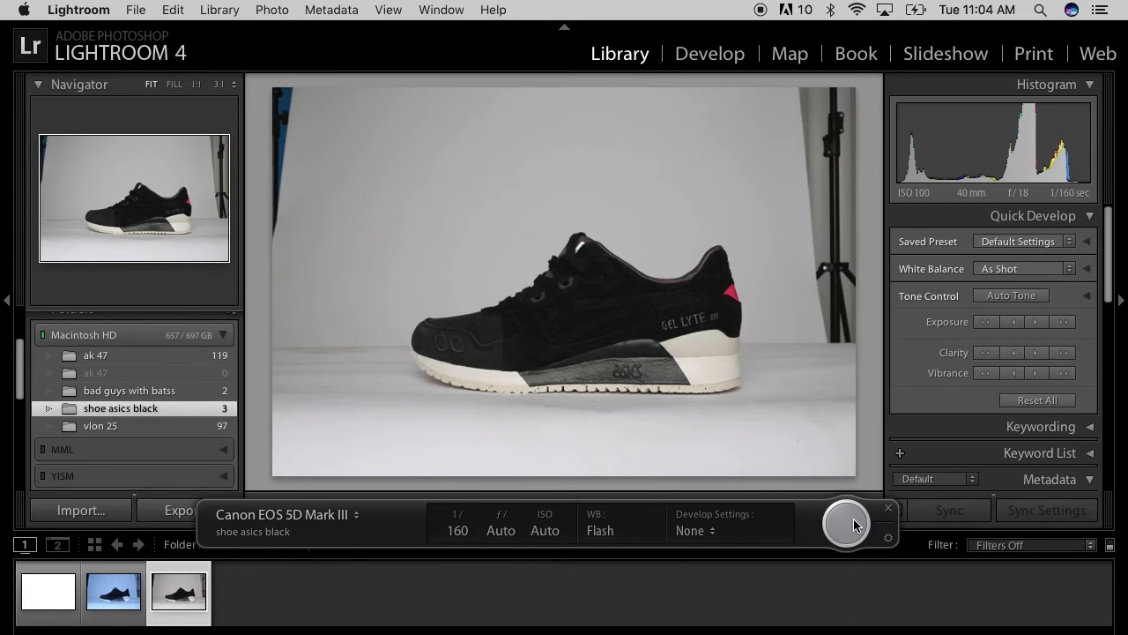
{"action": "left_click", "coordinate": [854, 520]}
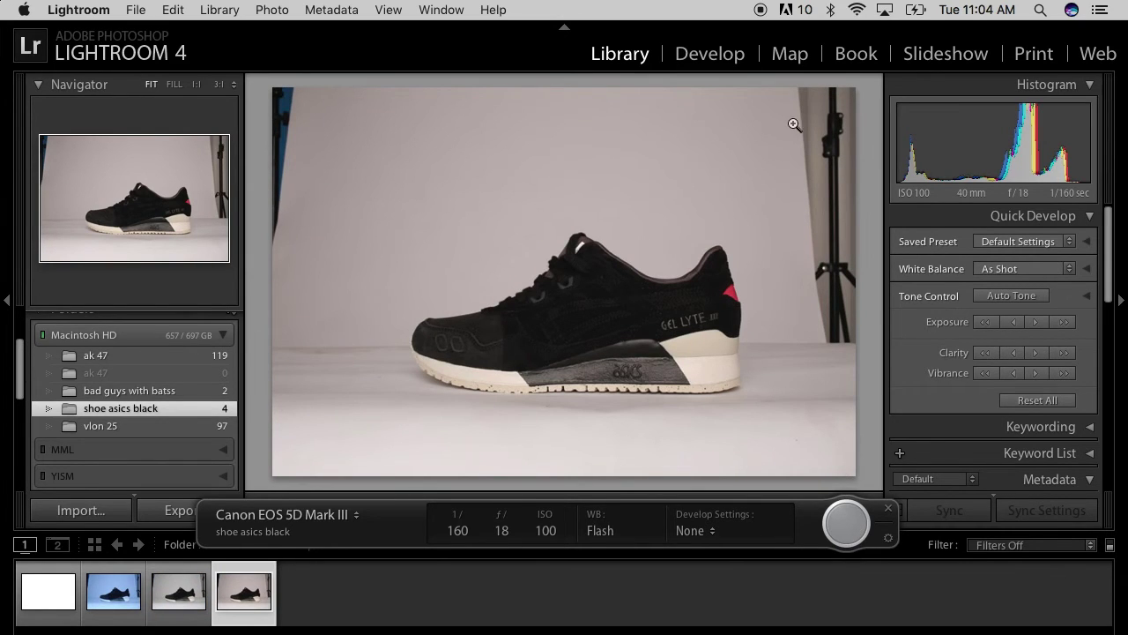
- Develop the third shoe photo and set its white balance by sampling the grey backdrop beside the heel
{"action": "left_click", "coordinate": [727, 60]}
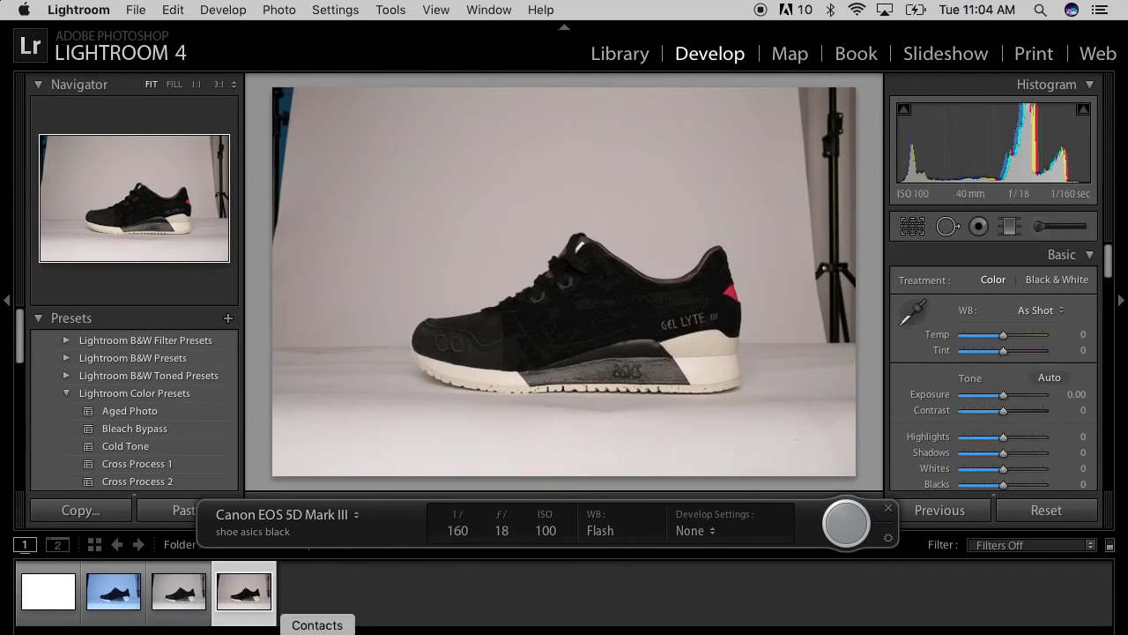
{"action": "left_click", "coordinate": [198, 590]}
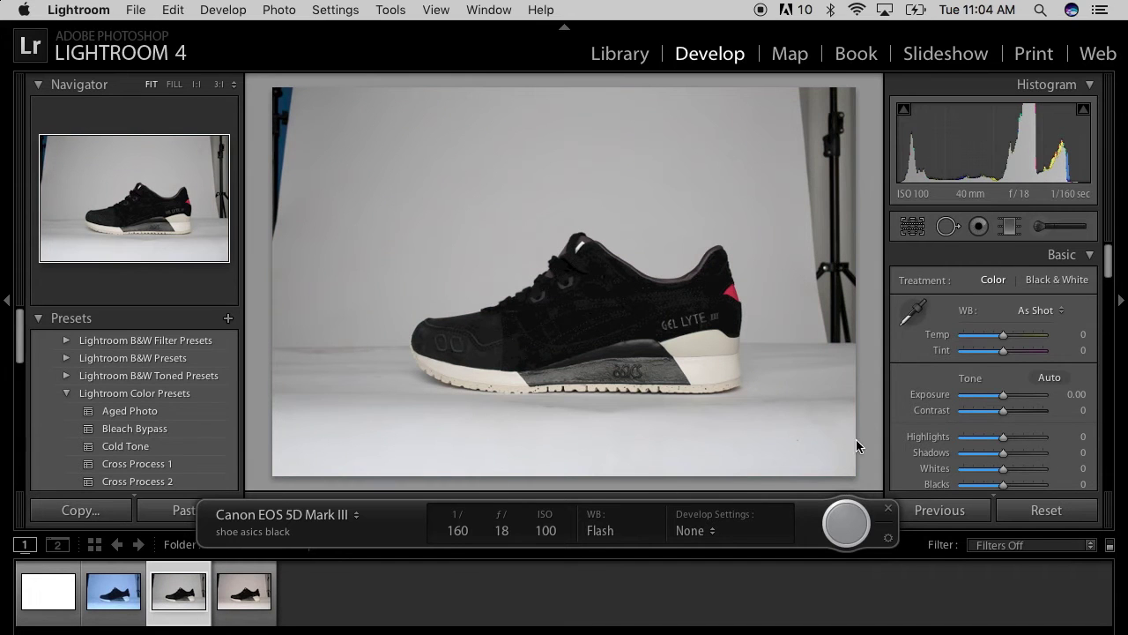
{"action": "left_click", "coordinate": [913, 311]}
{"action": "left_click", "coordinate": [767, 290]}
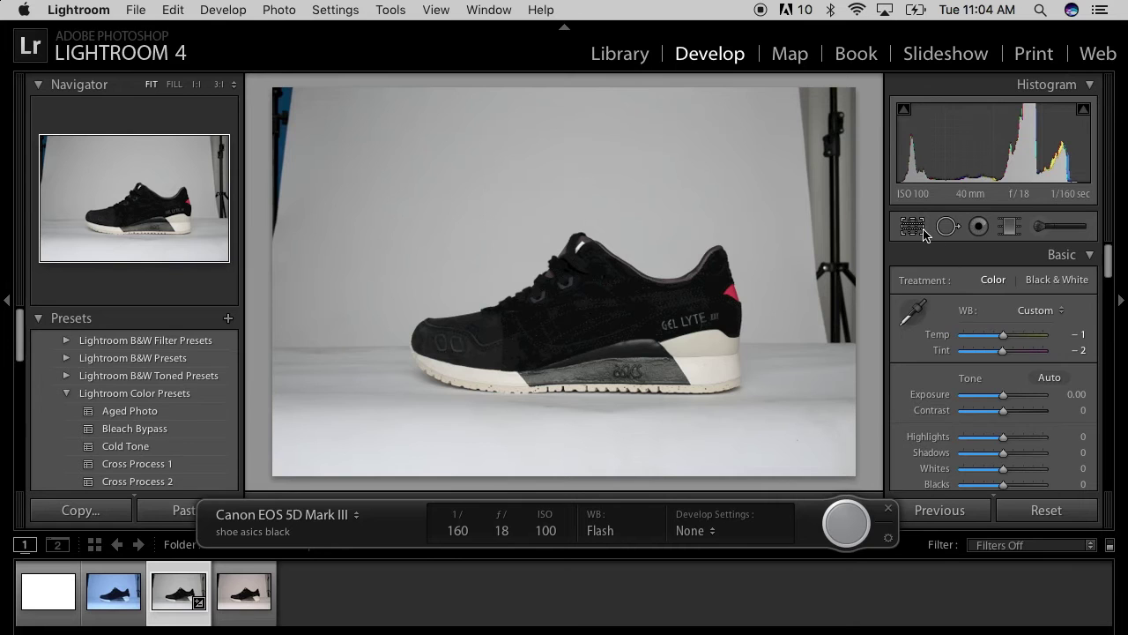
- Crop the third photo closer around the shoe at the original aspect, excluding the light stands and backdrop edges
{"action": "left_click", "coordinate": [921, 228]}
{"action": "left_click_drag", "start_coordinate": [272, 89], "coordinate": [290, 111]}
{"action": "left_click_drag", "start_coordinate": [813, 279], "coordinate": [765, 282]}
{"action": "left_click_drag", "start_coordinate": [677, 289], "coordinate": [677, 275]}
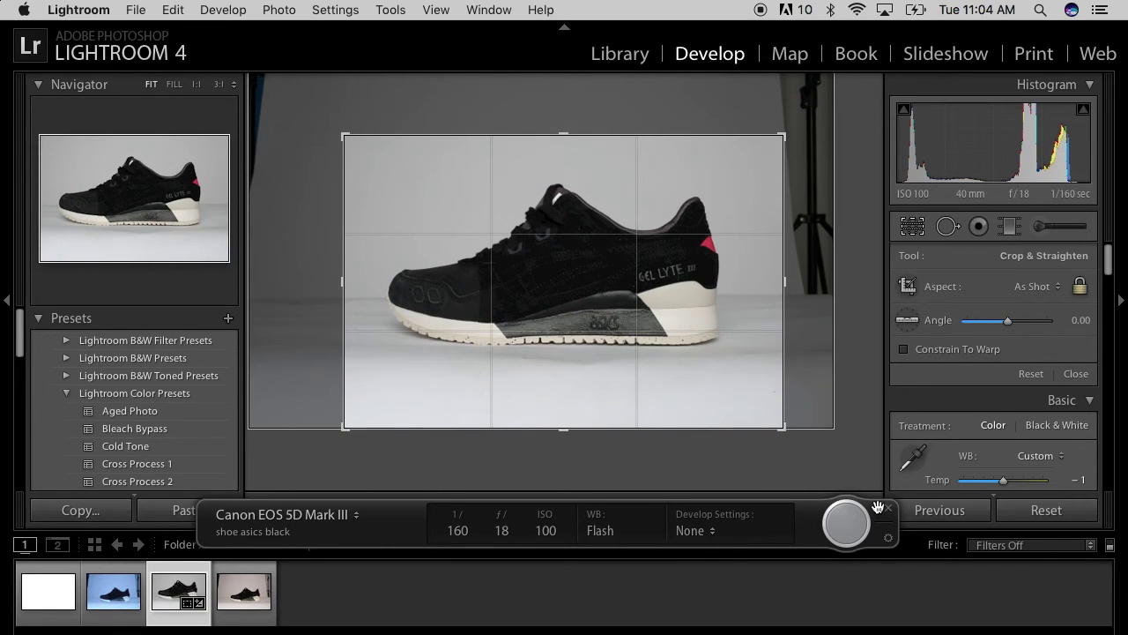
{"action": "left_click_drag", "start_coordinate": [811, 509], "coordinate": [879, 556]}
{"action": "left_click", "coordinate": [860, 510]}
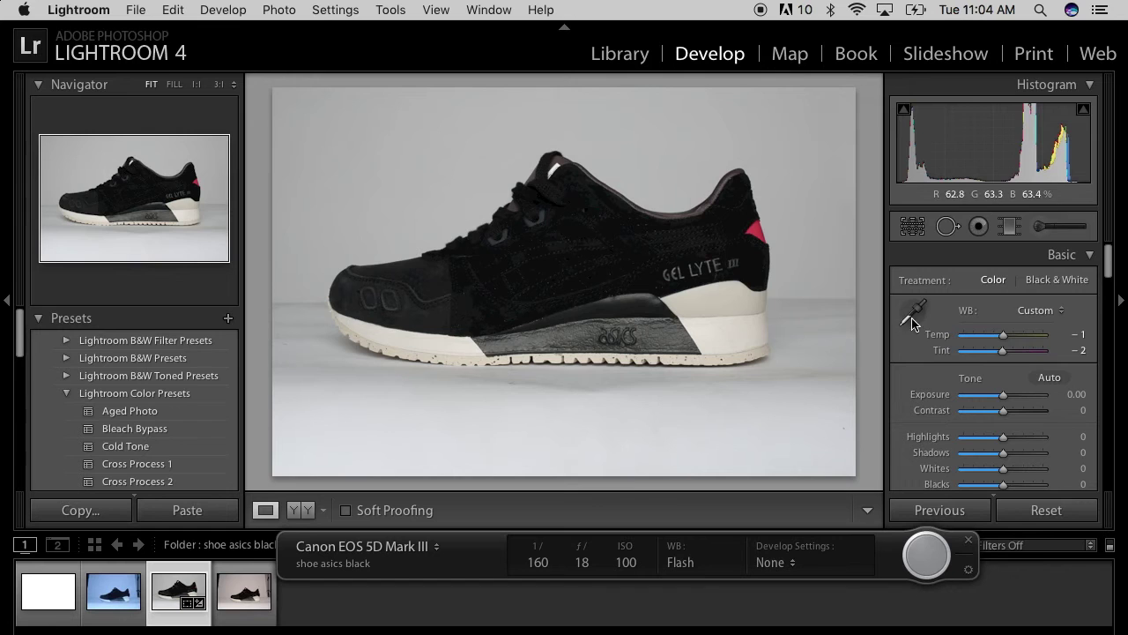
- Send the cropped shoe photo to Photoshop for editing, rendered using Lightroom
{"action": "right_click", "coordinate": [672, 310]}
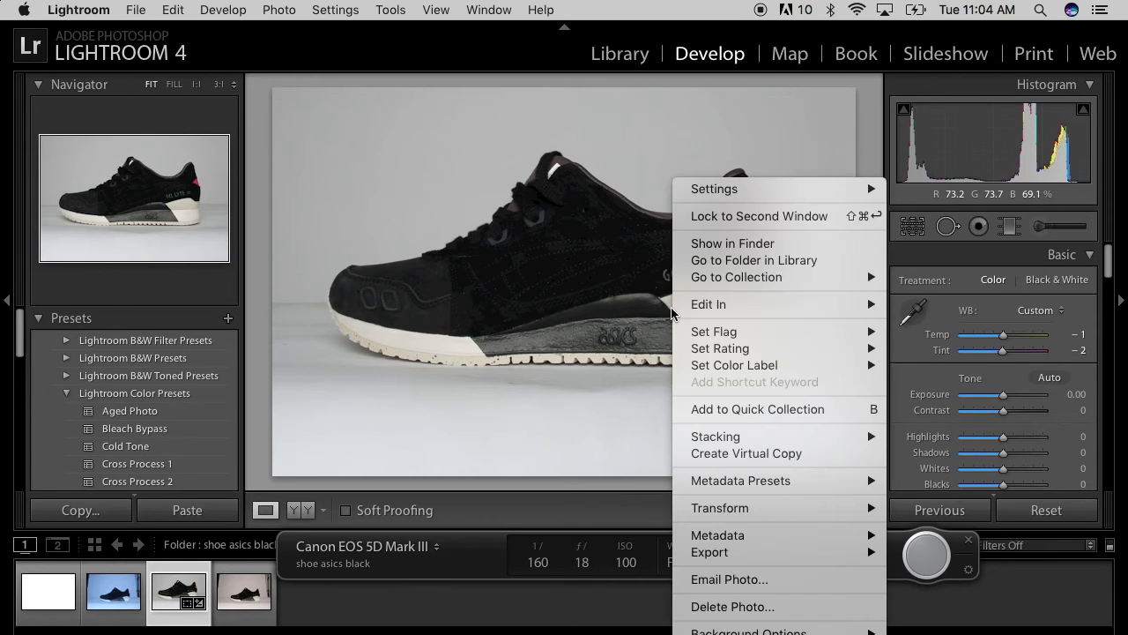
{"action": "mouse_move", "coordinate": [746, 304]}
{"action": "left_click", "coordinate": [661, 305]}
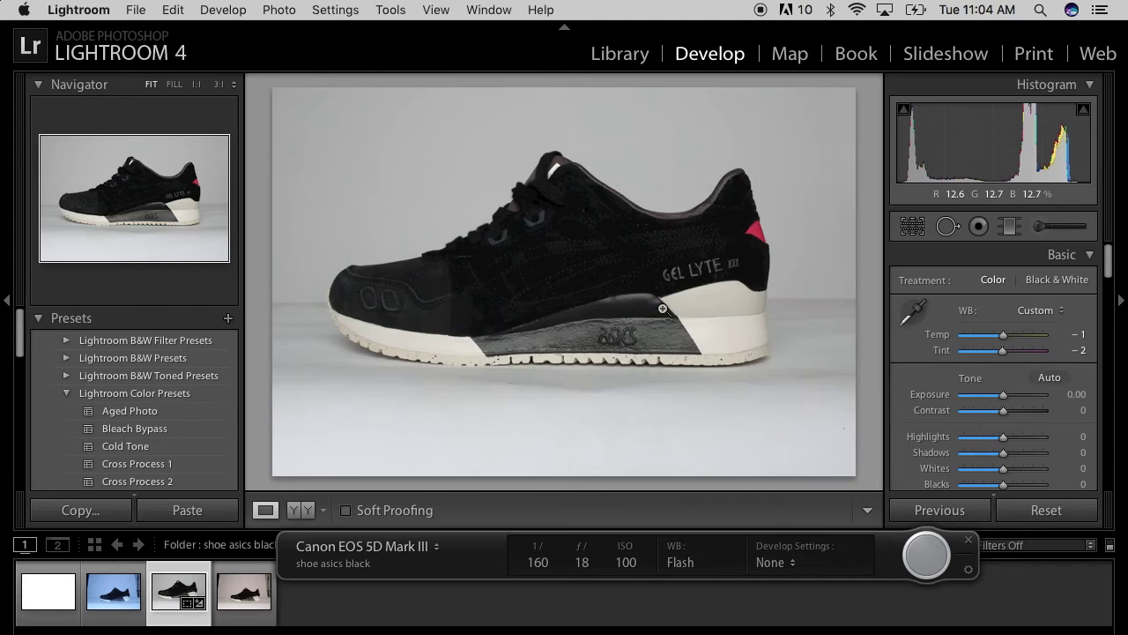
{"action": "left_click", "coordinate": [688, 352]}
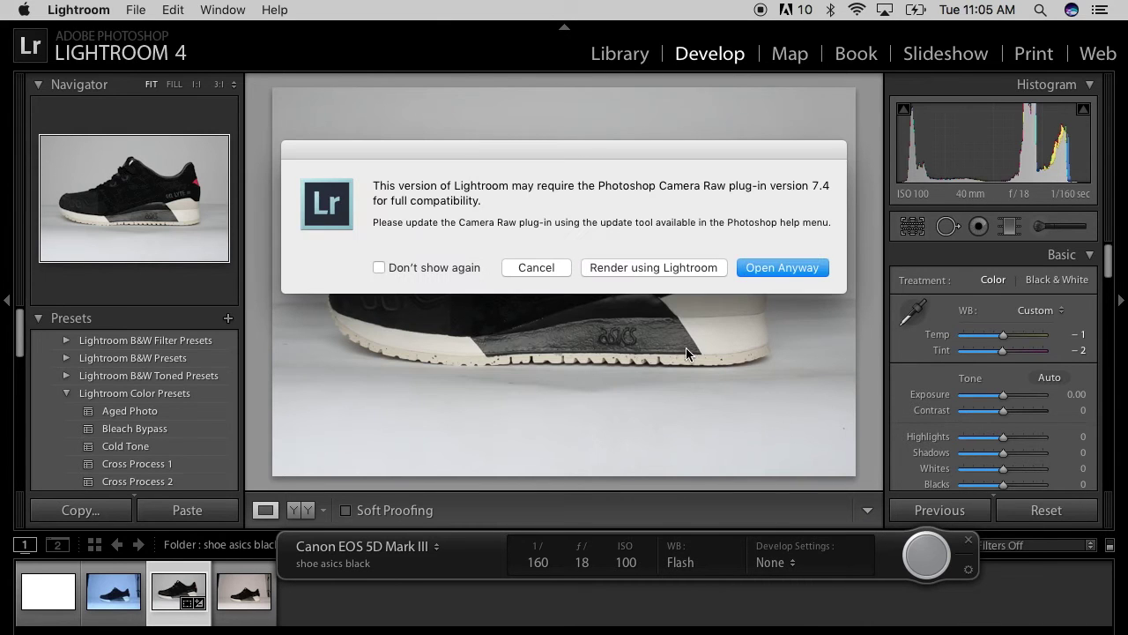
{"action": "left_click", "coordinate": [668, 267]}
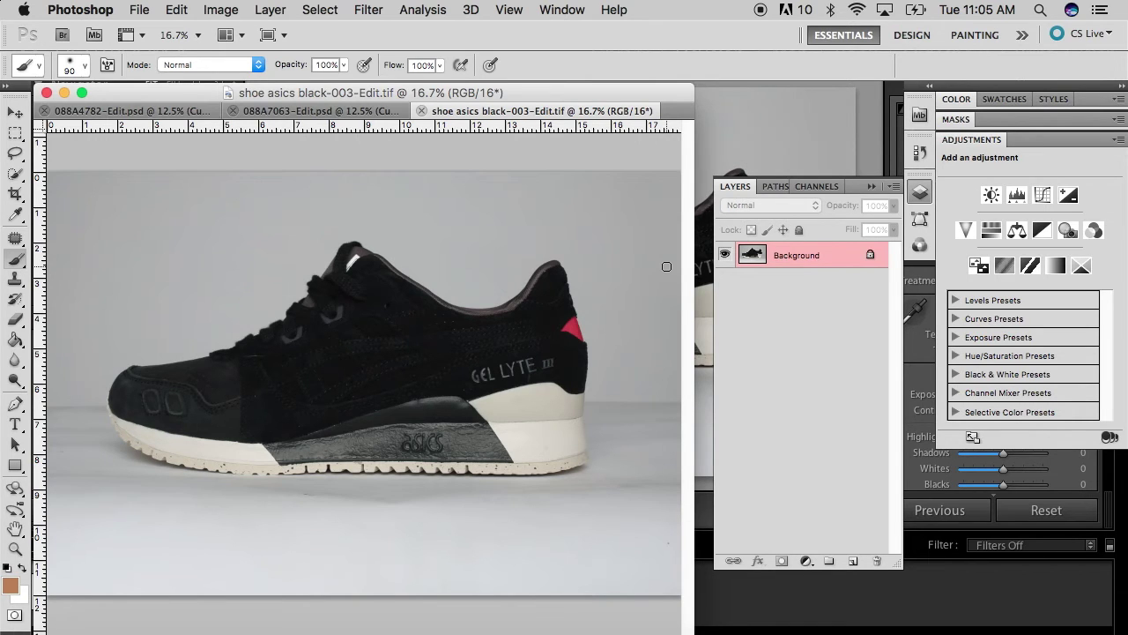
- Select the whole shoe with the Quick Selection tool, including the white sole at the toe
{"action": "left_click", "coordinate": [15, 174]}
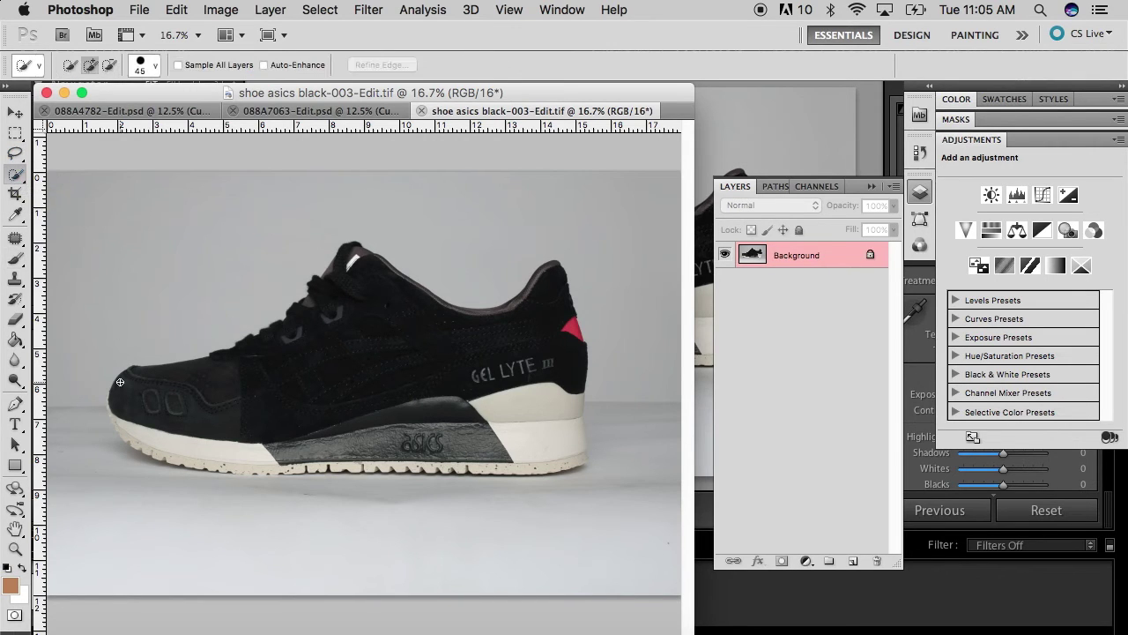
{"action": "mouse_move", "coordinate": [121, 388]}
{"action": "left_mouse_down"}
{"action": "mouse_move", "coordinate": [276, 438]}
{"action": "mouse_move", "coordinate": [365, 439]}
{"action": "mouse_move", "coordinate": [436, 412]}
{"action": "mouse_move", "coordinate": [531, 418]}
{"action": "mouse_move", "coordinate": [537, 440]}
{"action": "mouse_move", "coordinate": [504, 457]}
{"action": "left_mouse_up"}
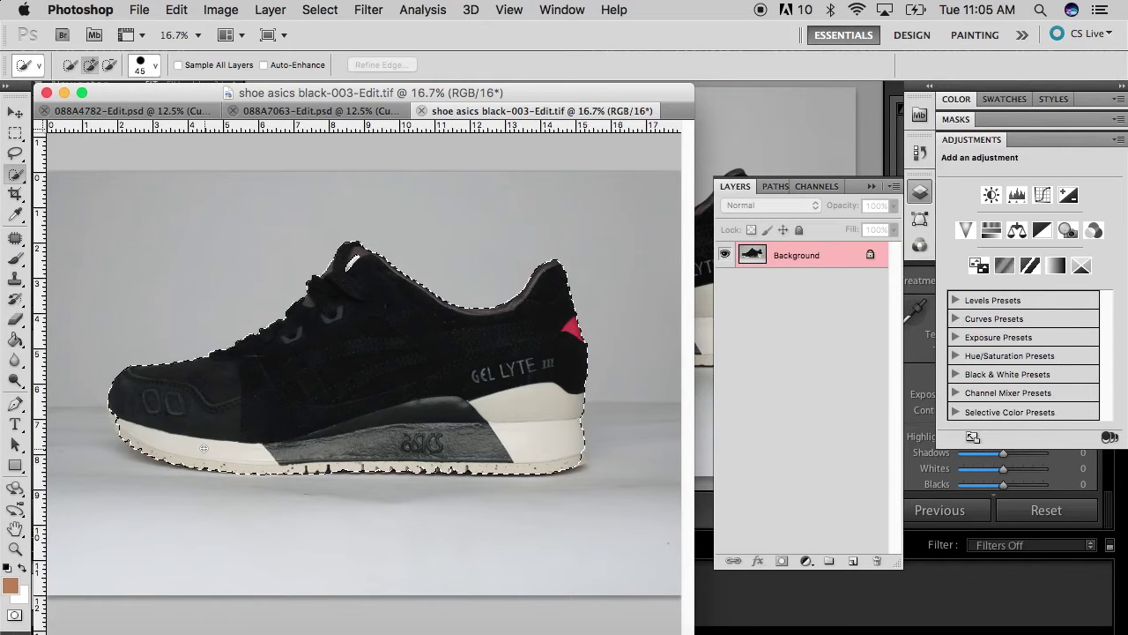
{"action": "mouse_move", "coordinate": [117, 426]}
{"action": "left_mouse_down"}
{"action": "mouse_move", "coordinate": [176, 467]}
{"action": "mouse_move", "coordinate": [214, 471]}
{"action": "left_mouse_up"}
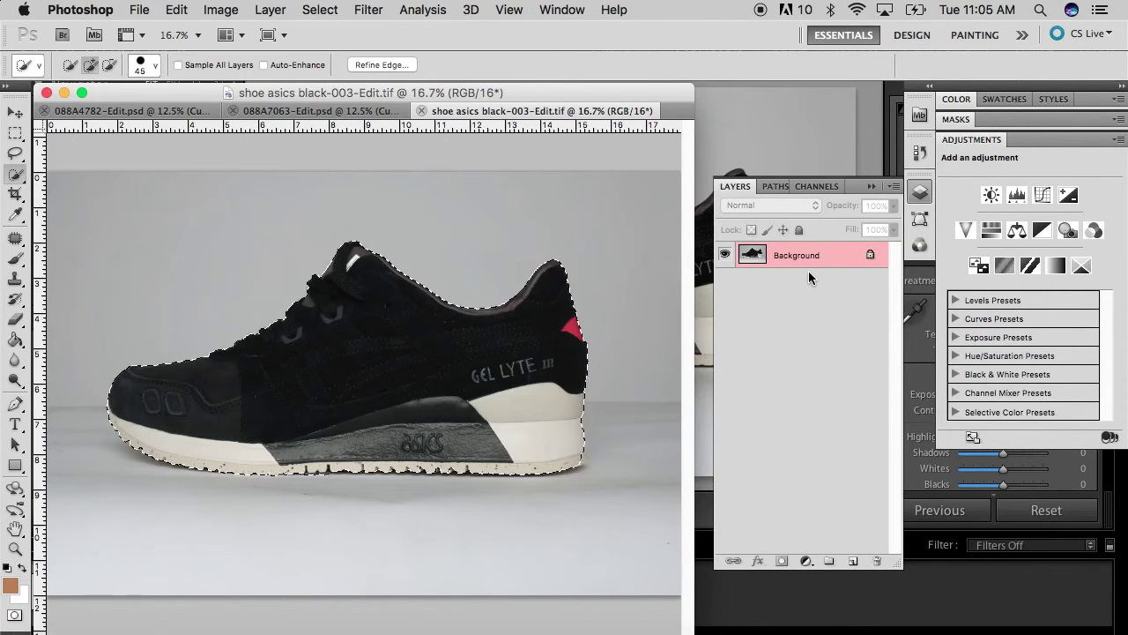
- Add a Curves adjustment with input 20 and output 229, and invert its mask to whiten only the background
{"action": "left_click", "coordinate": [1043, 195]}
{"action": "left_click_drag", "start_coordinate": [1016, 305], "coordinate": [987, 229]}
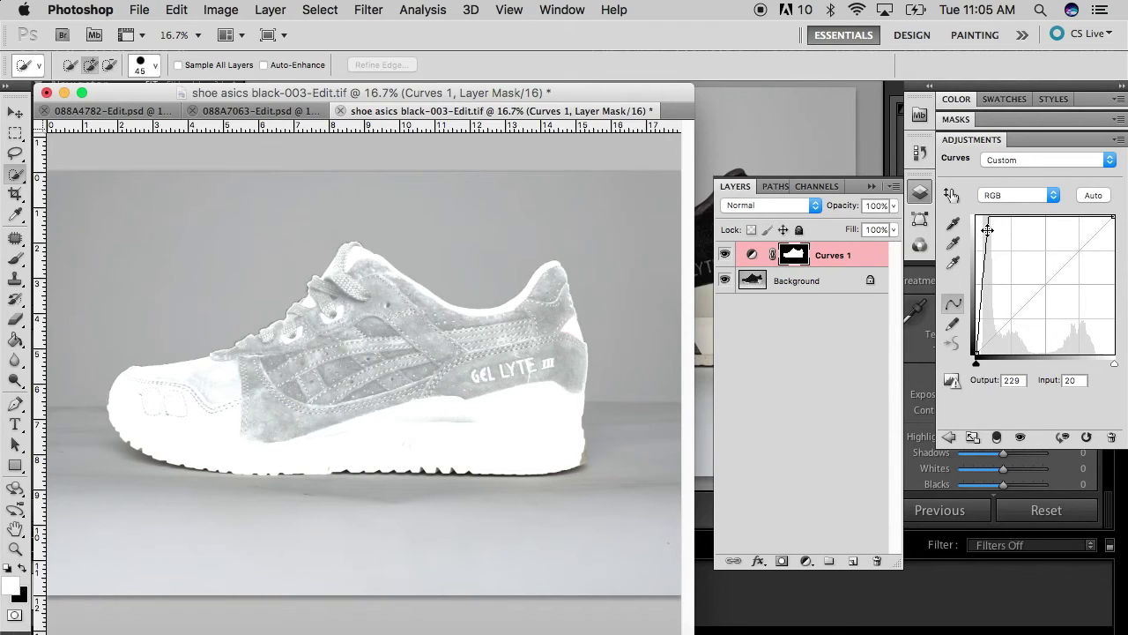
{"action": "key", "text": "super+i"}
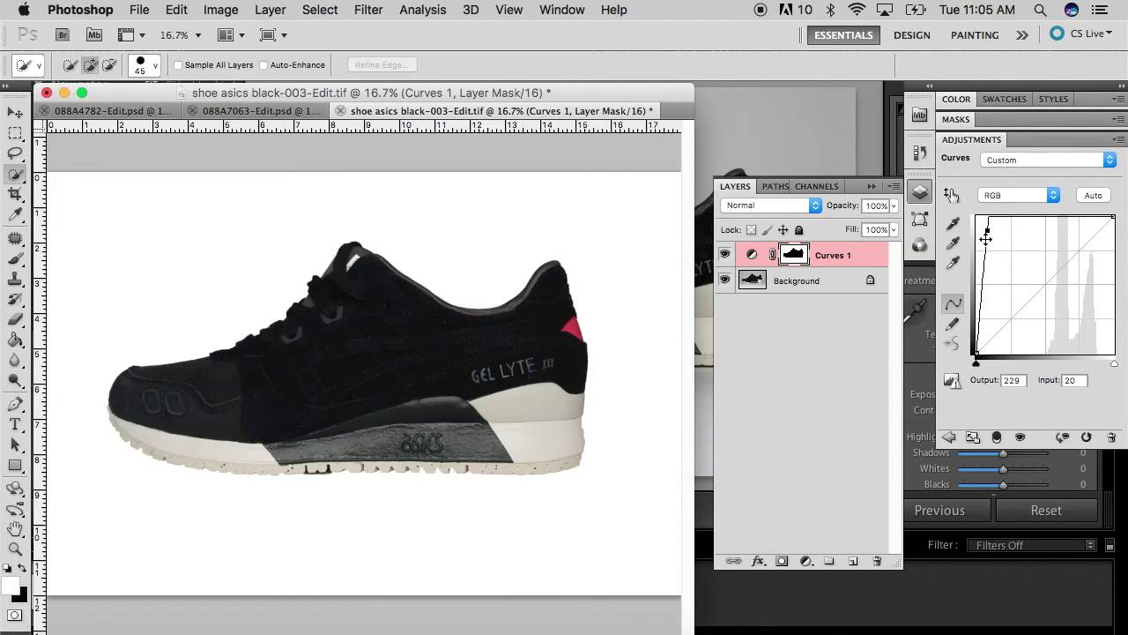
- Set the Curves 1 layer's Blend If underlying dark limits to a split of 101 / 130 to bring back the shoe's shadow
{"action": "left_click", "coordinate": [872, 261]}
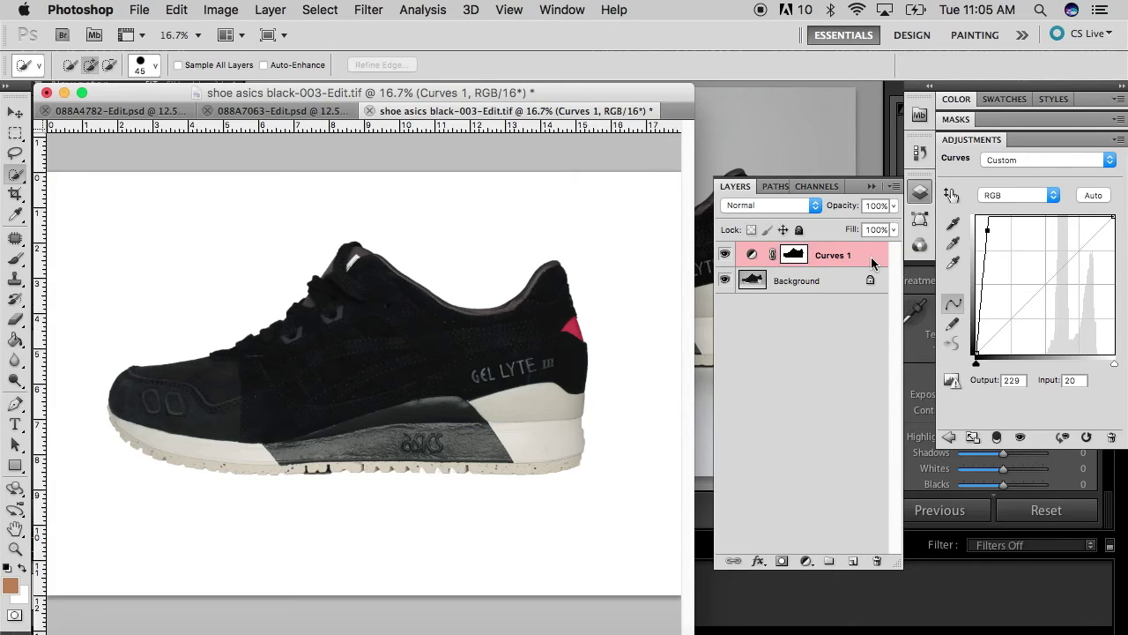
{"action": "double_click", "coordinate": [872, 260]}
{"action": "left_click_drag", "start_coordinate": [769, 455], "coordinate": [859, 446]}
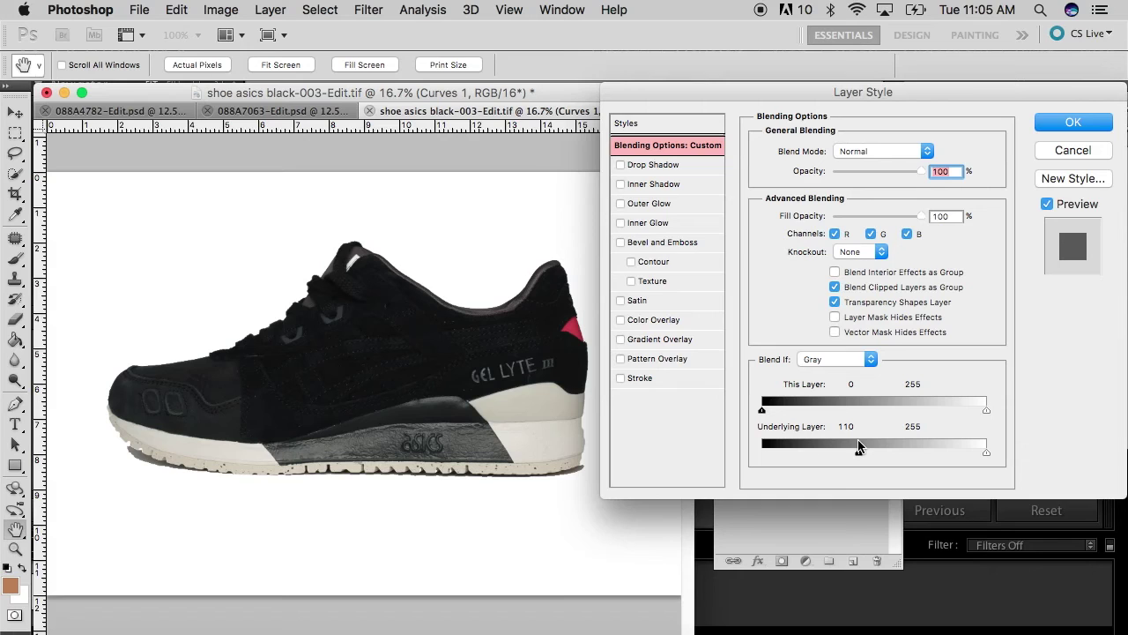
{"action": "mouse_move", "coordinate": [860, 447]}
{"action": "left_mouse_down"}
{"action": "mouse_move", "coordinate": [903, 449]}
{"action": "mouse_move", "coordinate": [851, 455]}
{"action": "left_mouse_up"}
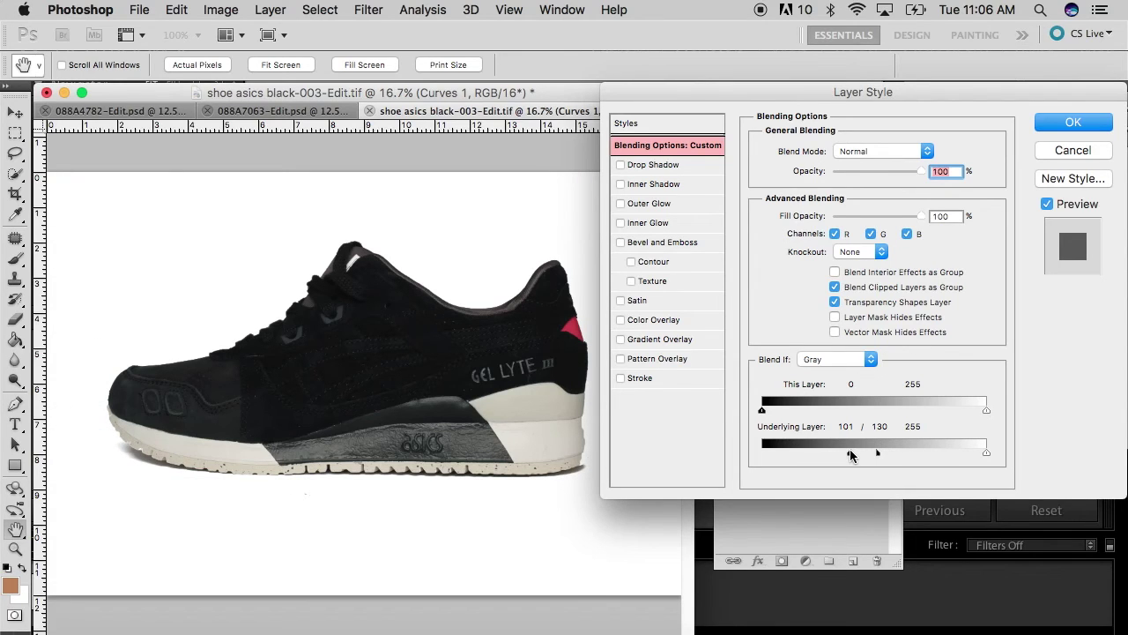
{"action": "left_click", "coordinate": [1073, 122]}
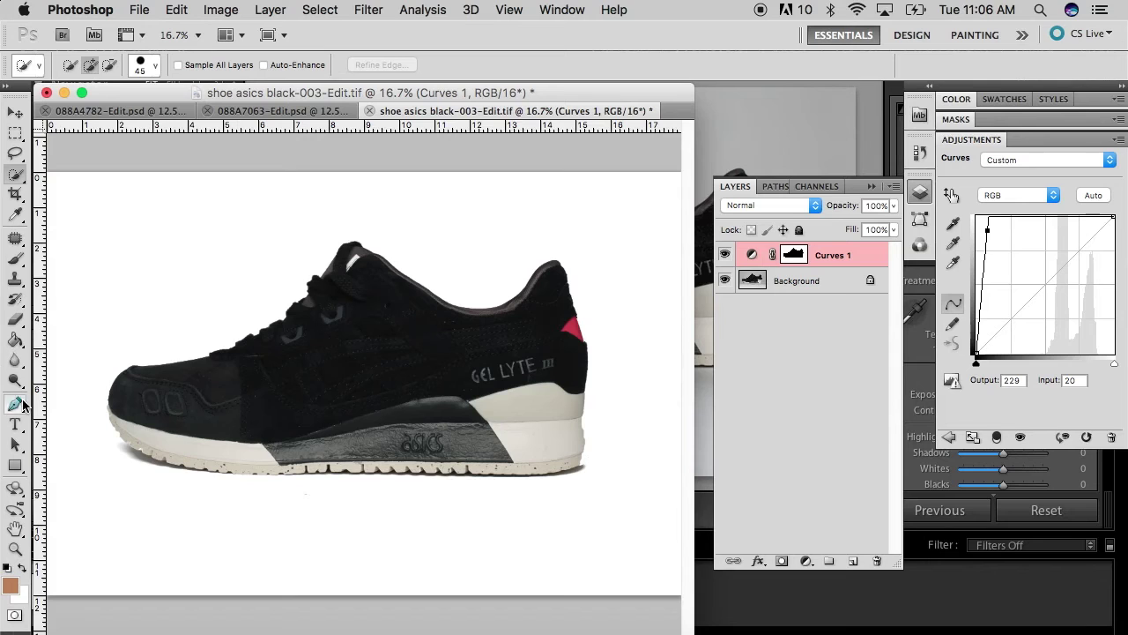
- Paint black on the Curves 1 mask along the sole's lower edge with a 90 px brush
{"action": "left_click", "coordinate": [19, 259]}
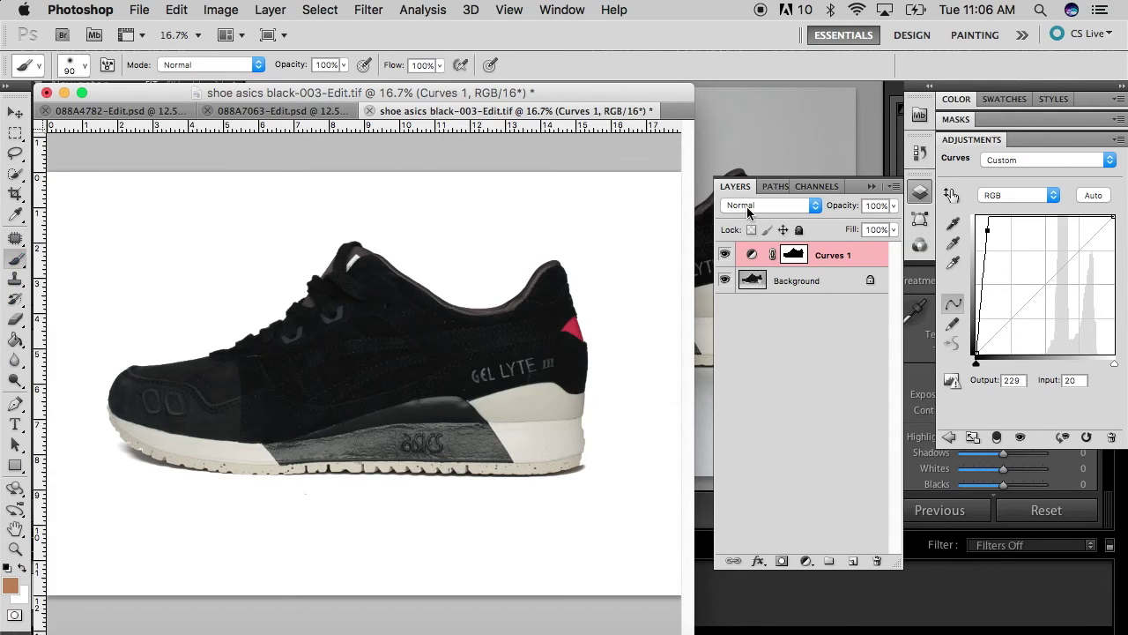
{"action": "left_click", "coordinate": [793, 255]}
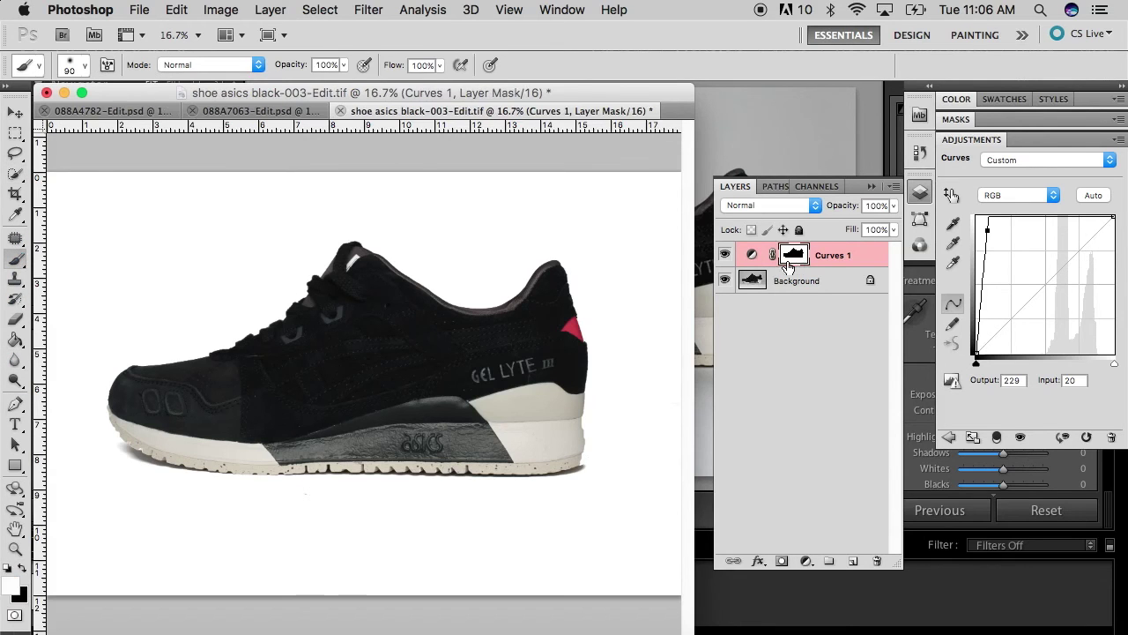
{"action": "left_click", "coordinate": [149, 447]}
{"action": "left_click", "coordinate": [22, 569]}
{"action": "left_click", "coordinate": [146, 446]}
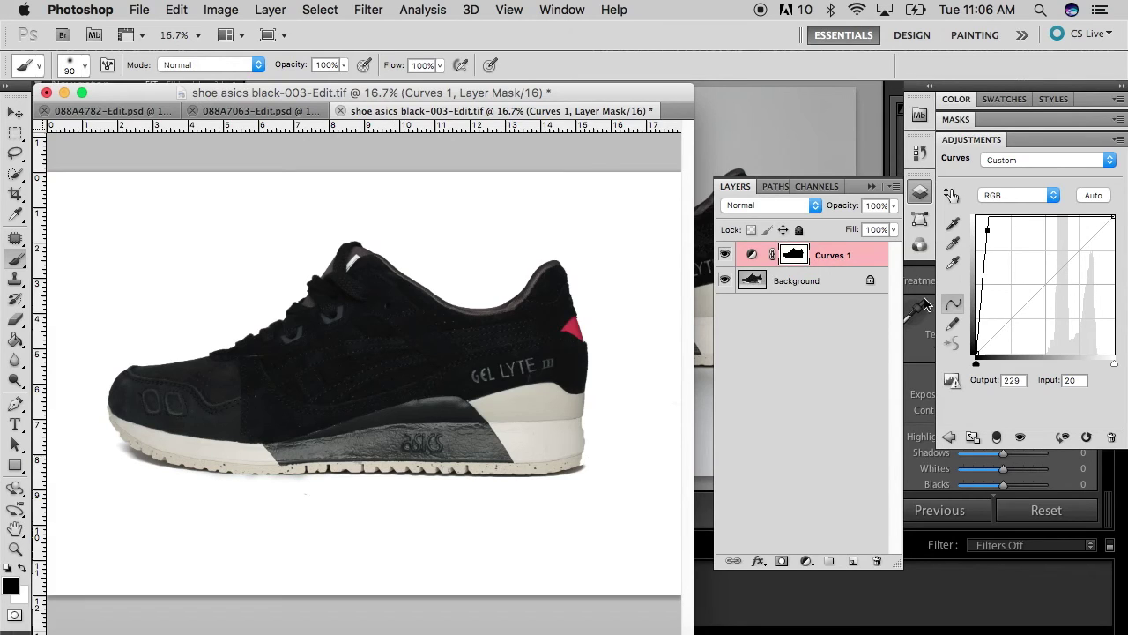
- Add a second Curves adjustment above Curves 1 and brighten the image with input 92 and output 108
{"action": "left_click", "coordinate": [846, 282]}
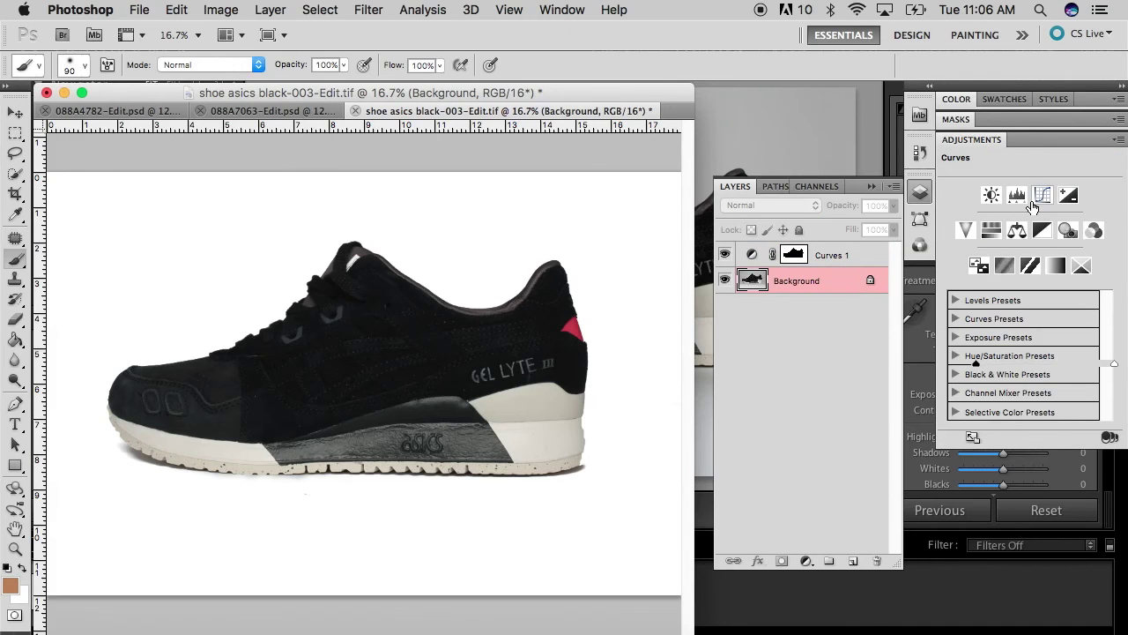
{"action": "left_click", "coordinate": [1042, 194]}
{"action": "left_click_drag", "start_coordinate": [1019, 310], "coordinate": [1021, 283]}
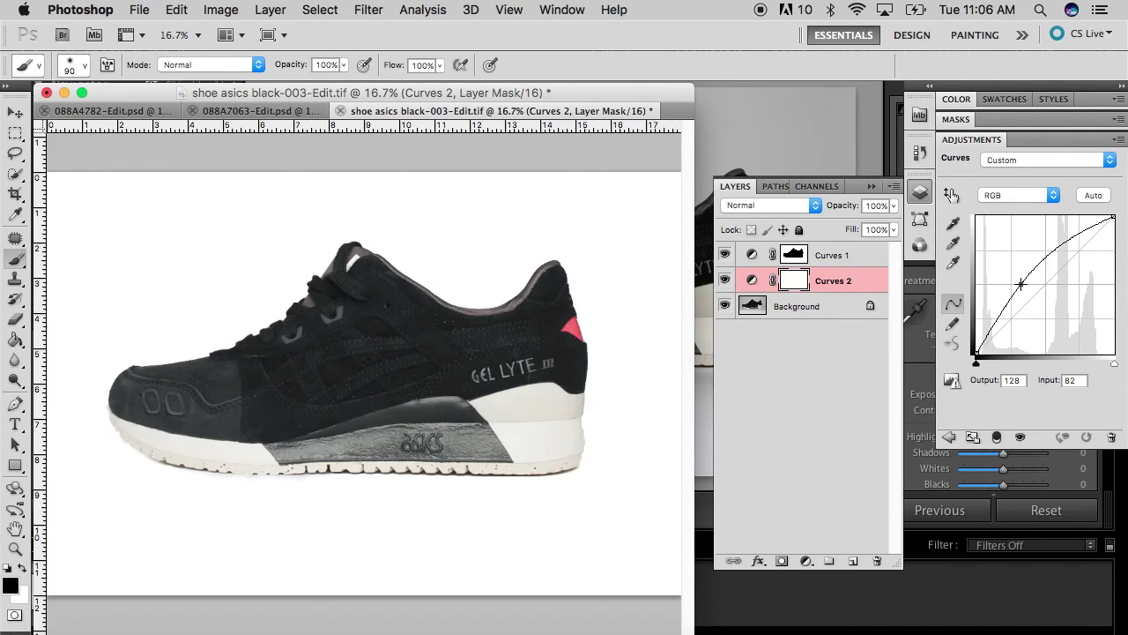
{"action": "left_click_drag", "start_coordinate": [852, 290], "coordinate": [855, 255]}
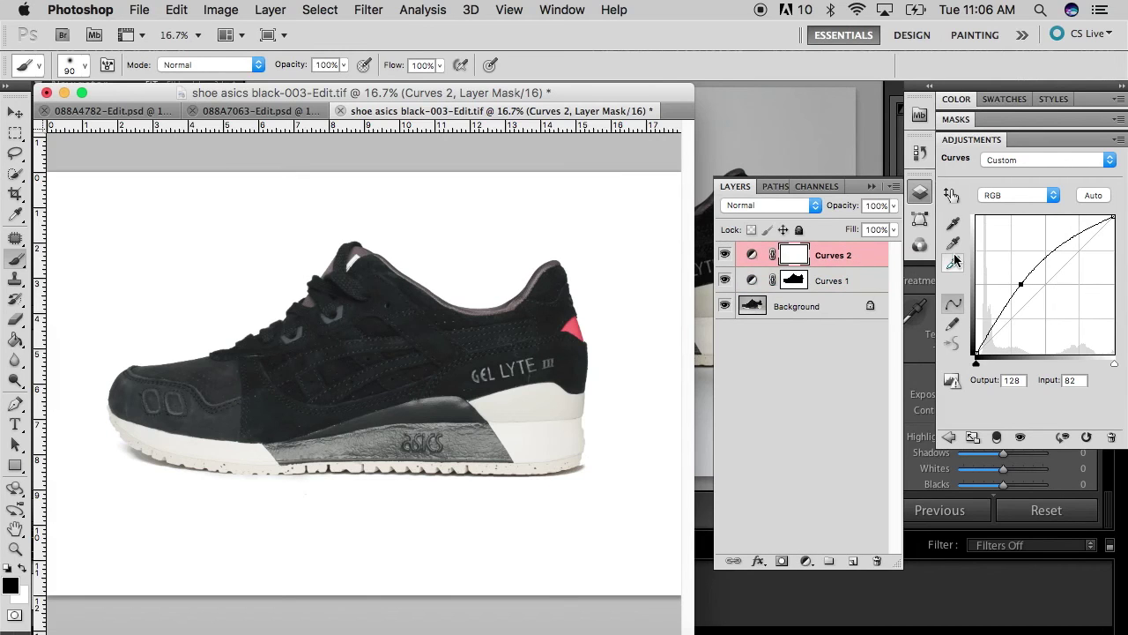
{"action": "mouse_move", "coordinate": [1022, 284]}
{"action": "left_mouse_down"}
{"action": "mouse_move", "coordinate": [1030, 295]}
{"action": "mouse_move", "coordinate": [998, 326]}
{"action": "mouse_move", "coordinate": [1030, 295]}
{"action": "left_mouse_up"}
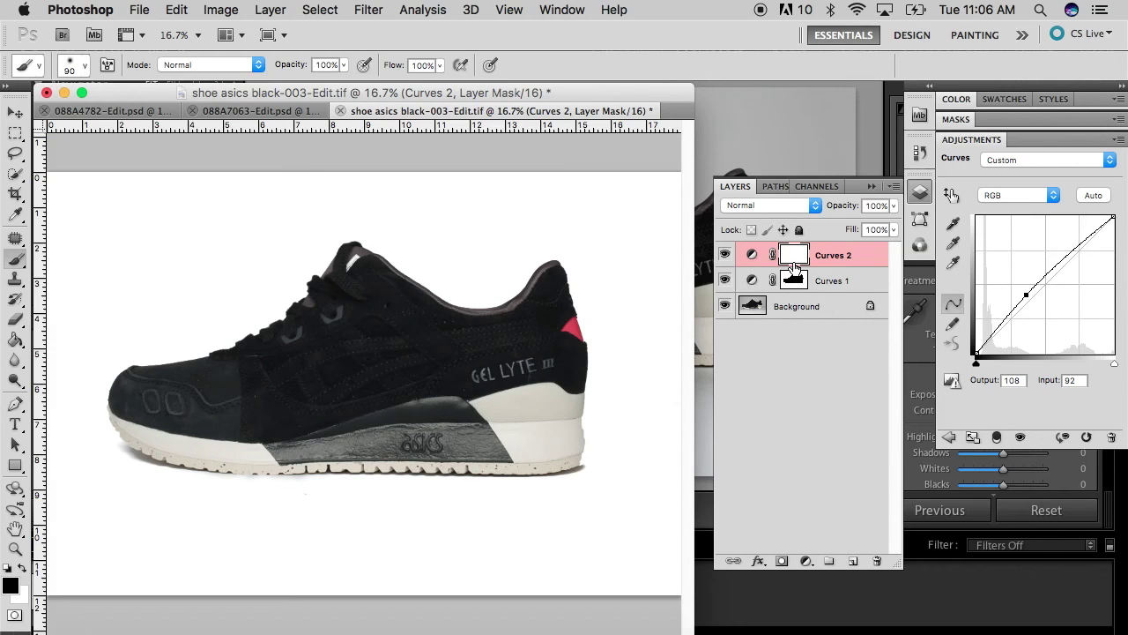
- Switch back to Lightroom and stop the tethered capture
{"action": "left_click", "coordinate": [732, 118]}
{"action": "left_click", "coordinate": [732, 119]}
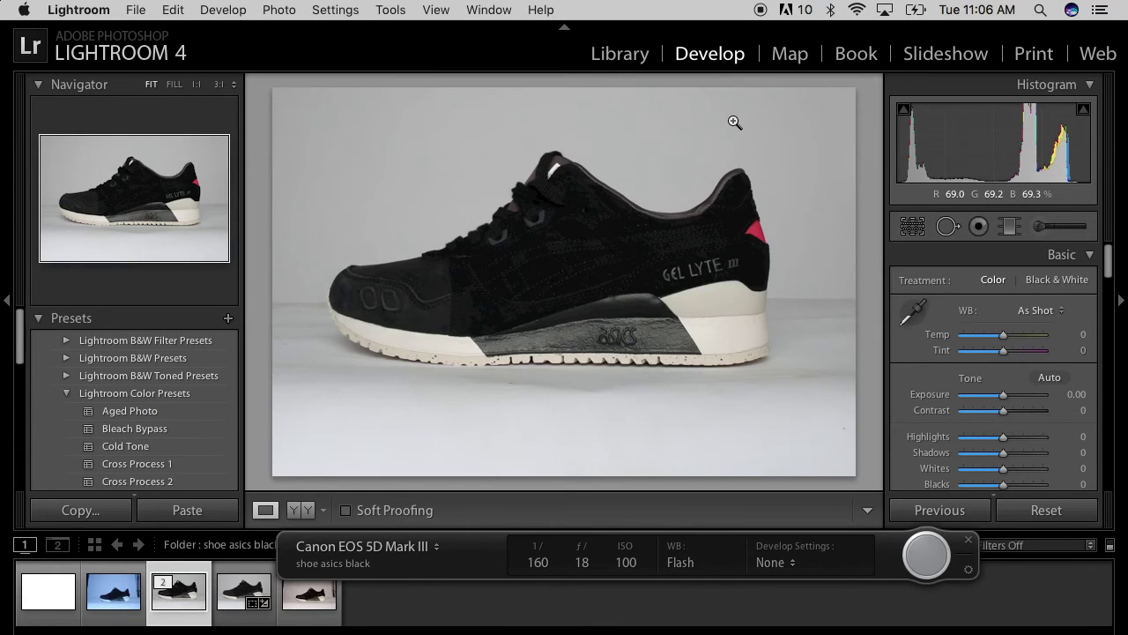
{"action": "left_click", "coordinate": [135, 10]}
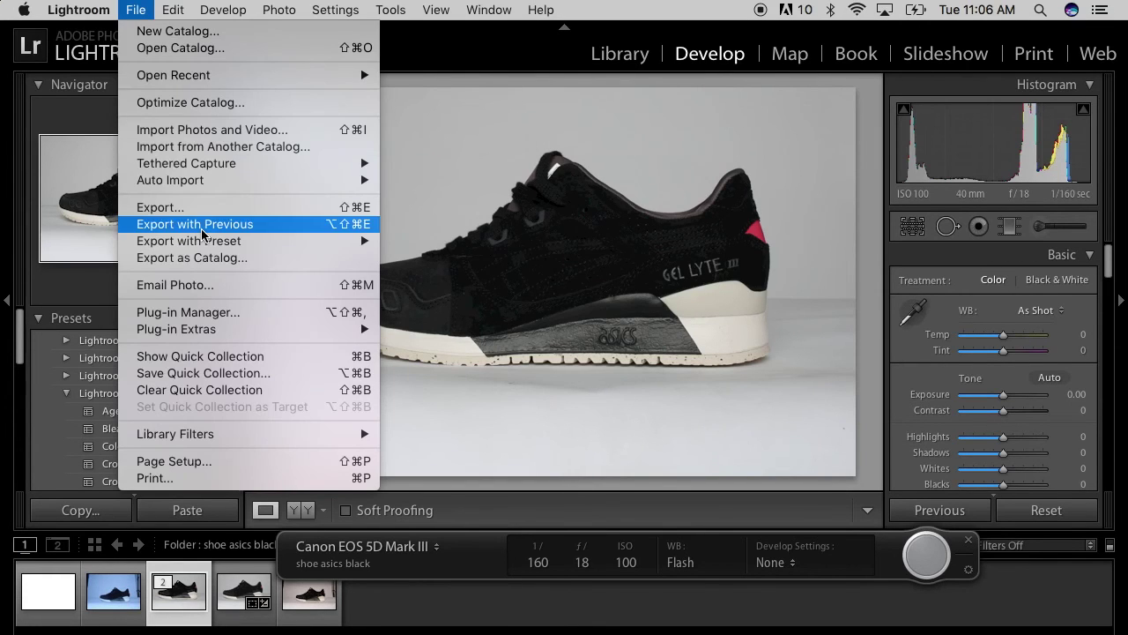
{"action": "mouse_move", "coordinate": [277, 167]}
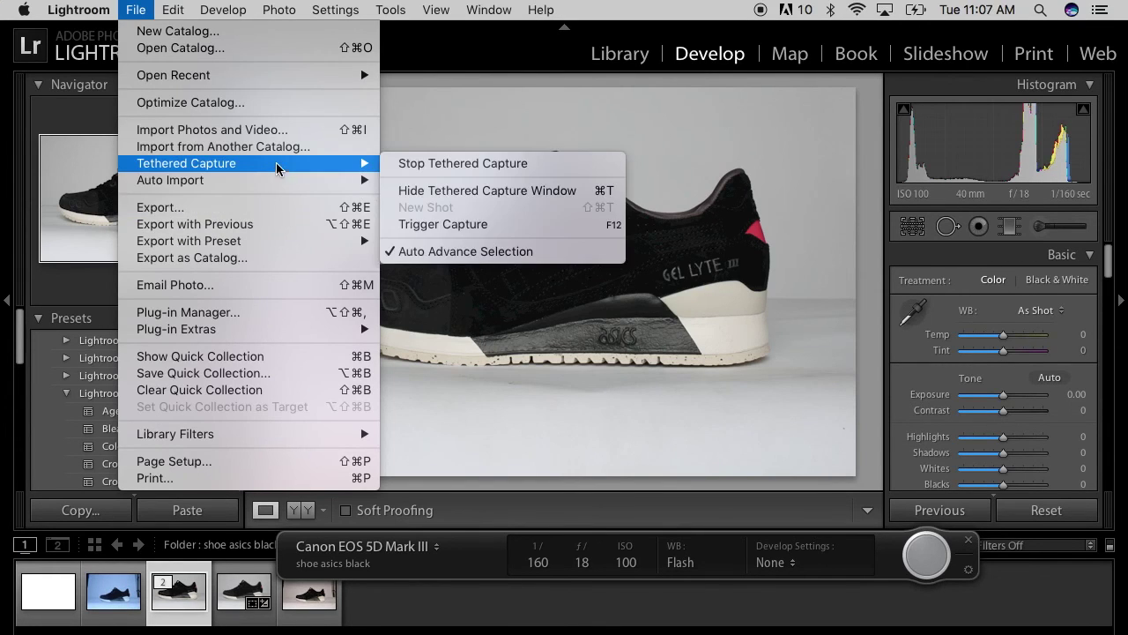
{"action": "left_click", "coordinate": [422, 165]}
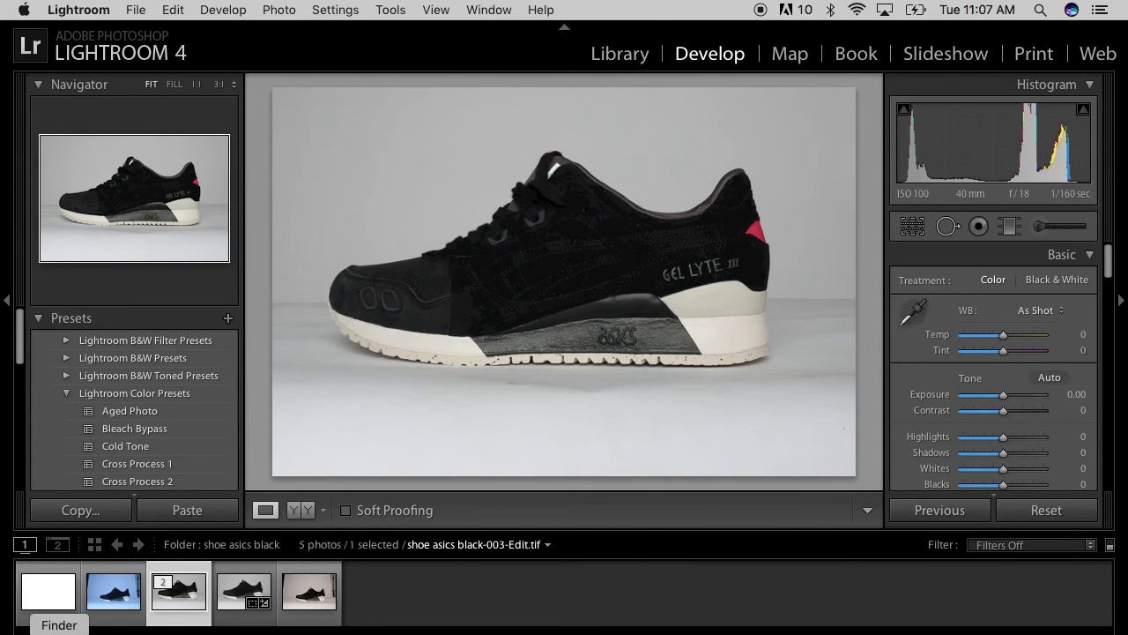
{"action": "left_click", "coordinate": [59, 631]}
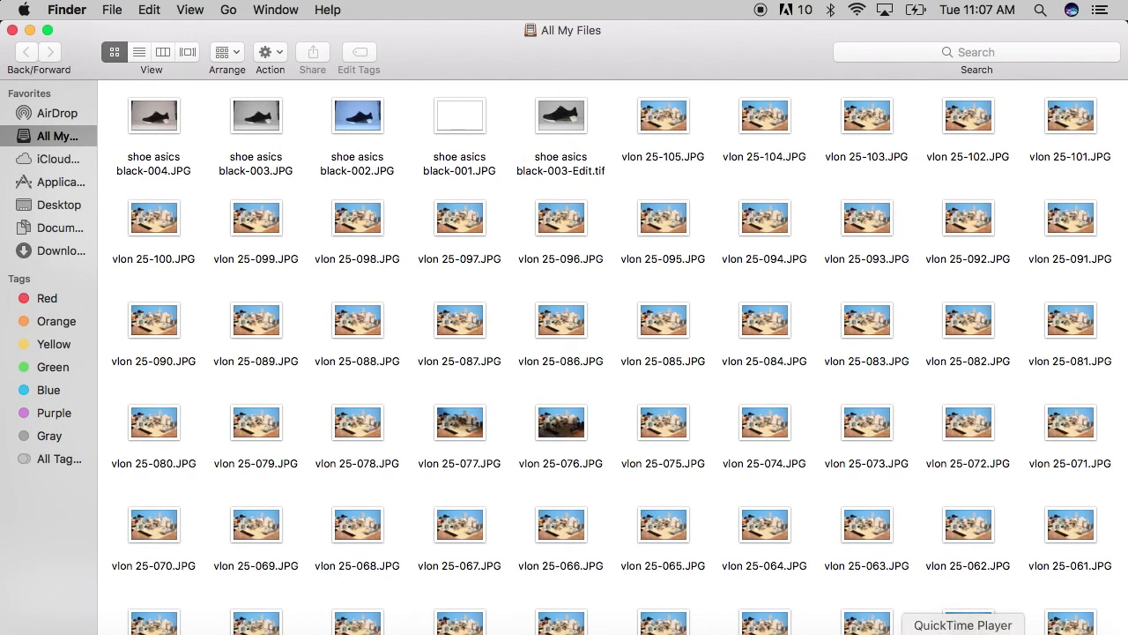
{"action": "left_click", "coordinate": [963, 631]}
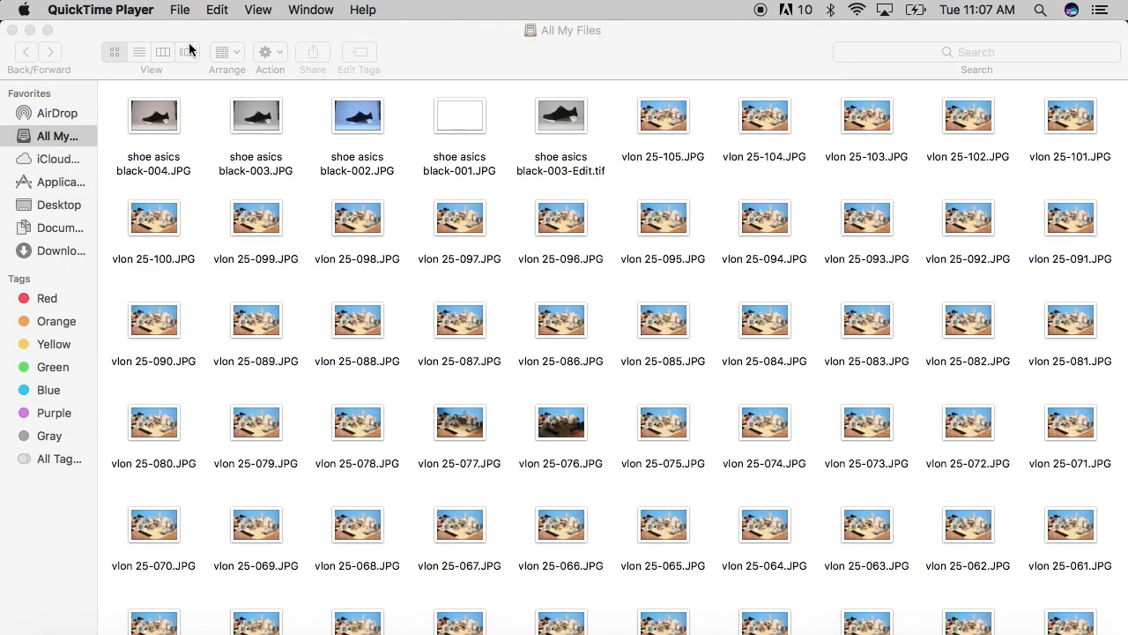
{"action": "left_click", "coordinate": [179, 10]}
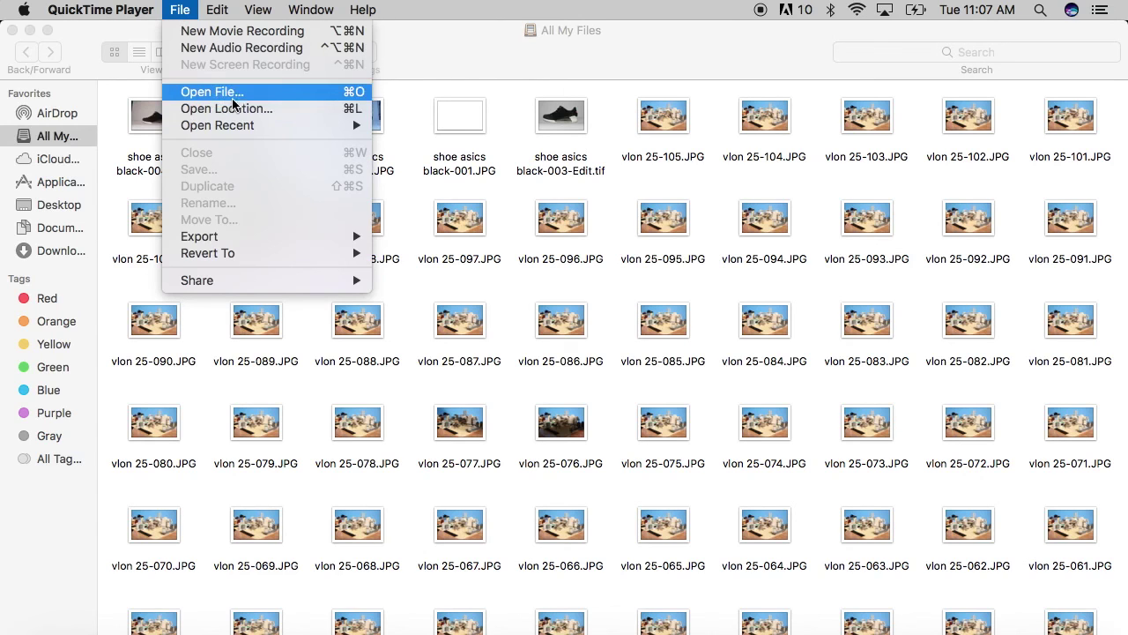
{"action": "left_click", "coordinate": [150, 10]}
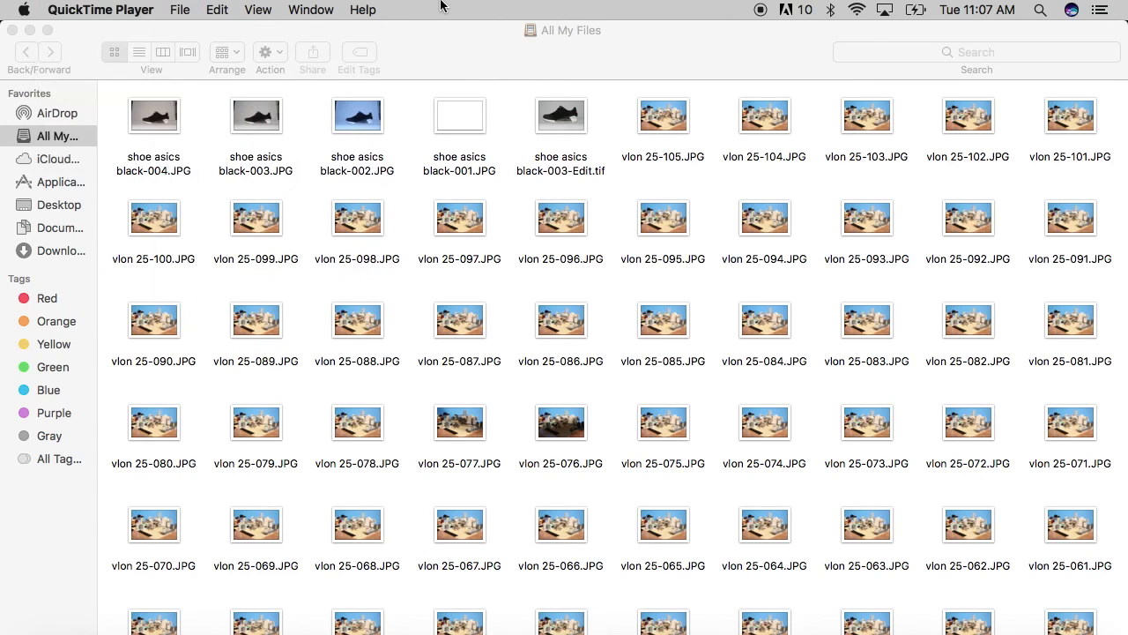
{"action": "left_click", "coordinate": [762, 12]}
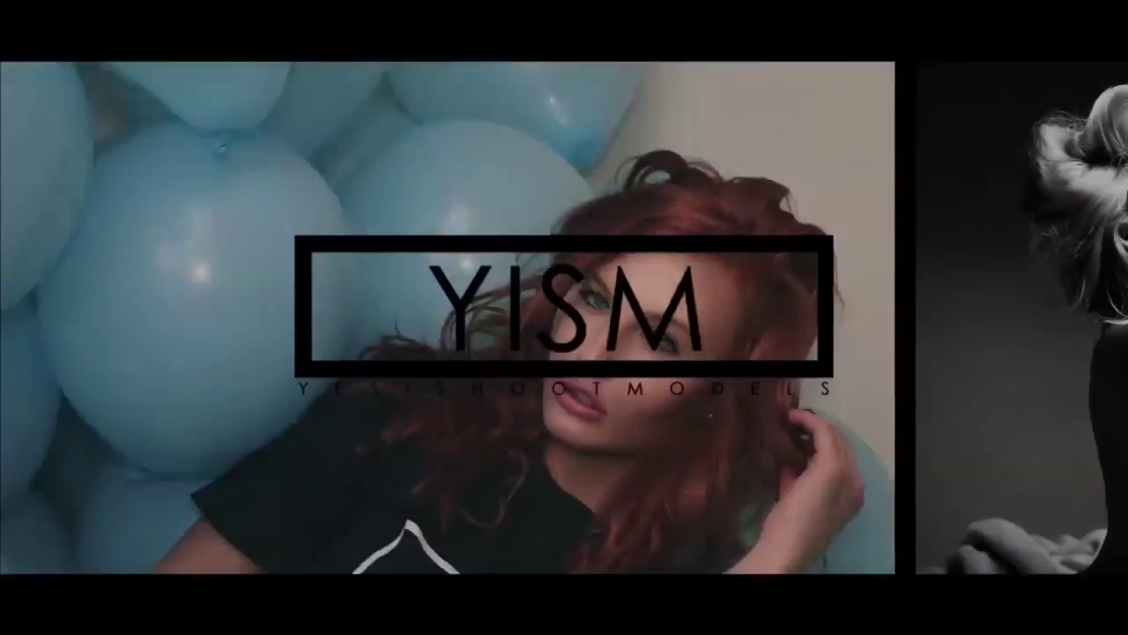